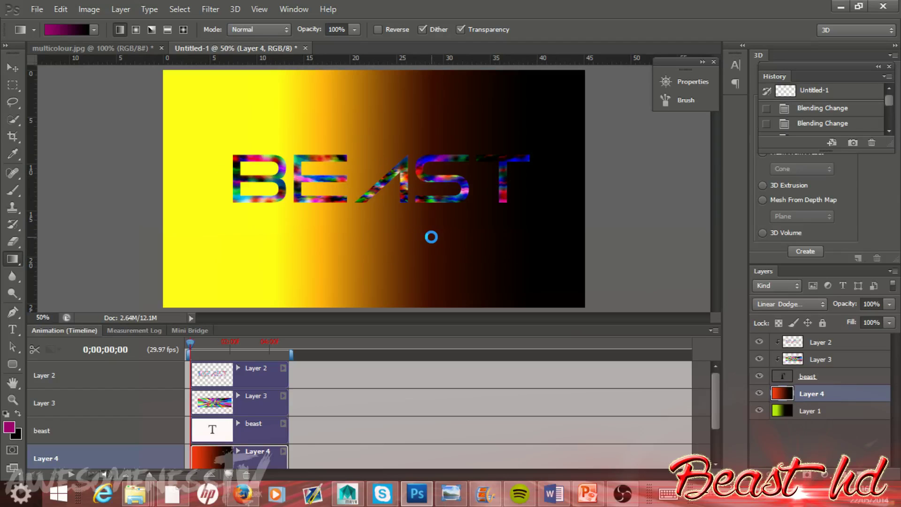
Step: Create a 1280×720 transparent document filled with a left-to-right magenta-to-black gradient
key(ctrl+n)
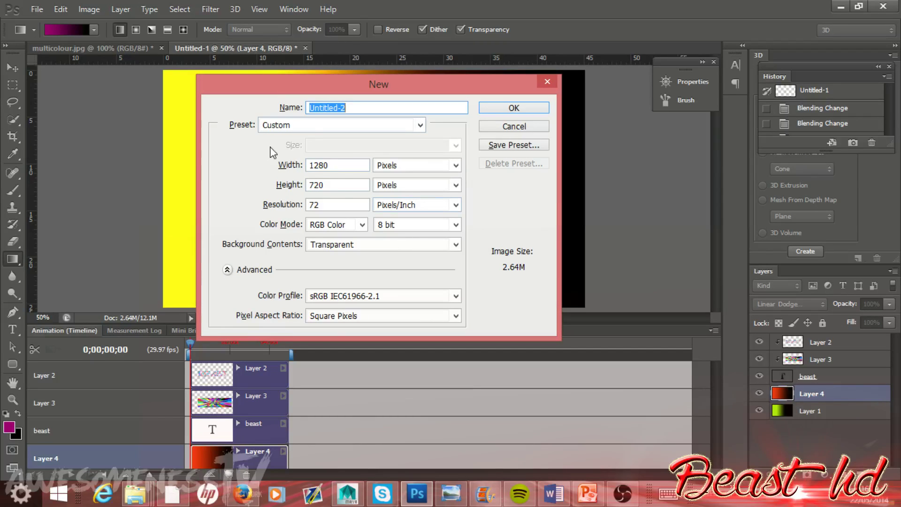
click(525, 108)
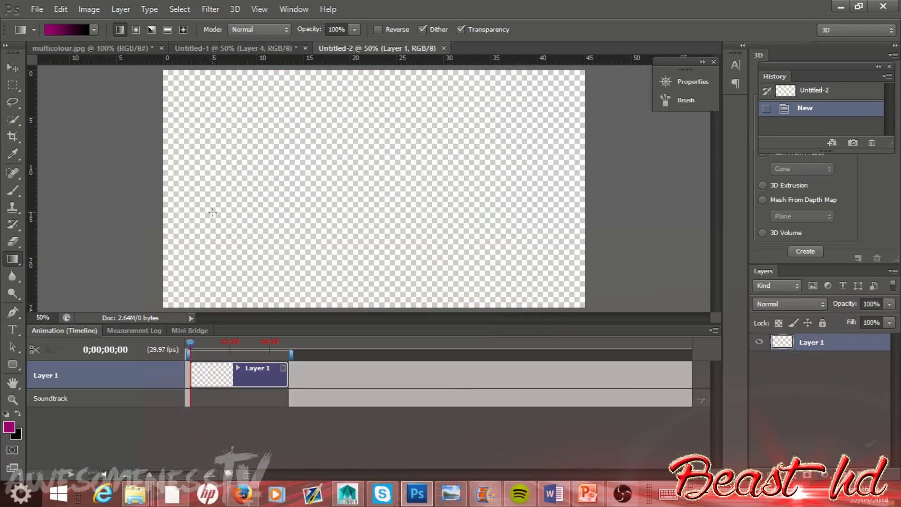
drag(195, 196, 483, 196)
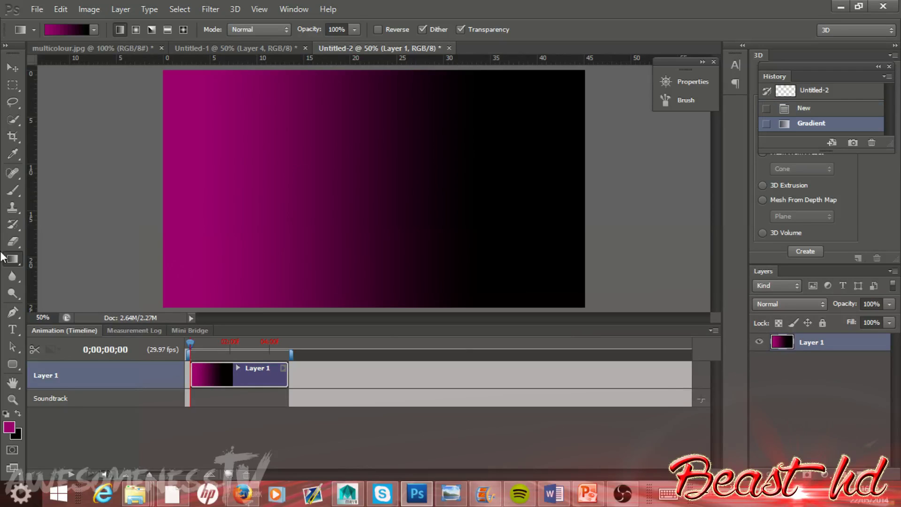
Step: Type BEAST in a text box across the upper canvas, removing the duplicate B
click(12, 334)
drag(195, 108, 534, 224)
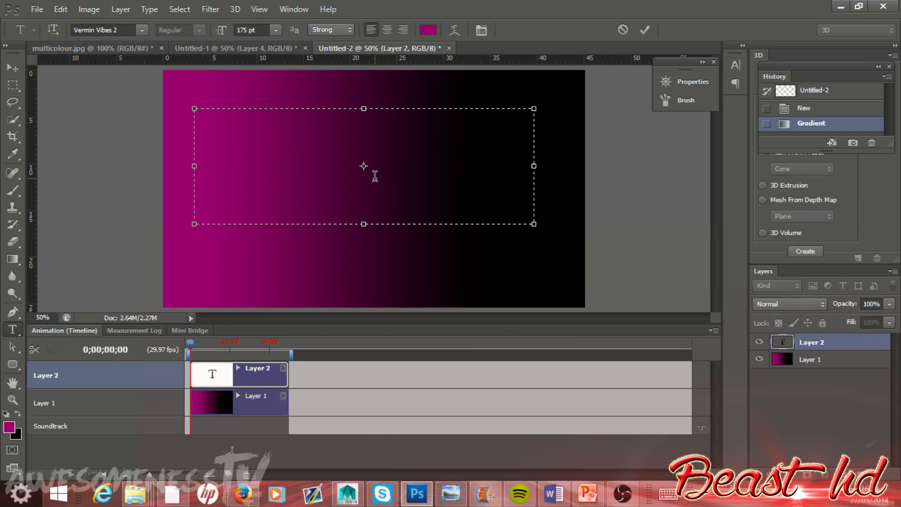
text(BBEAS)
key(Return)
text(T)
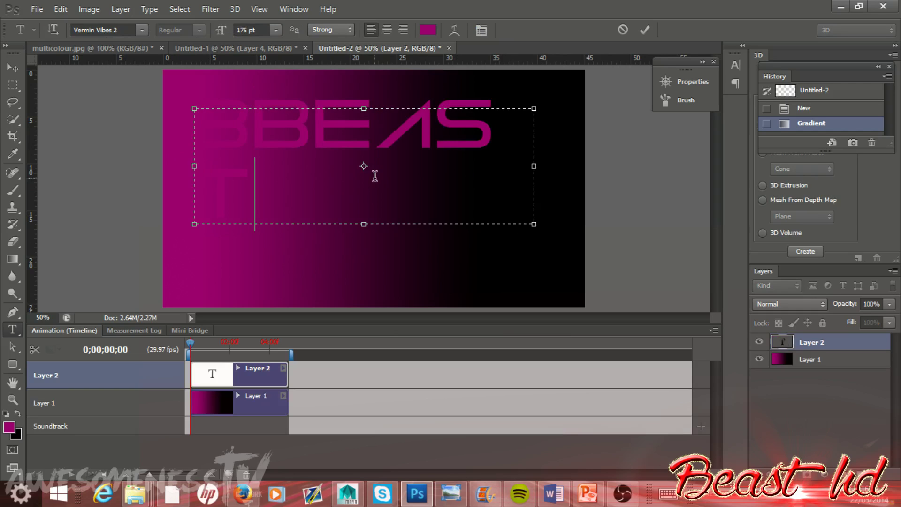
click(265, 125)
key(BackSpace)
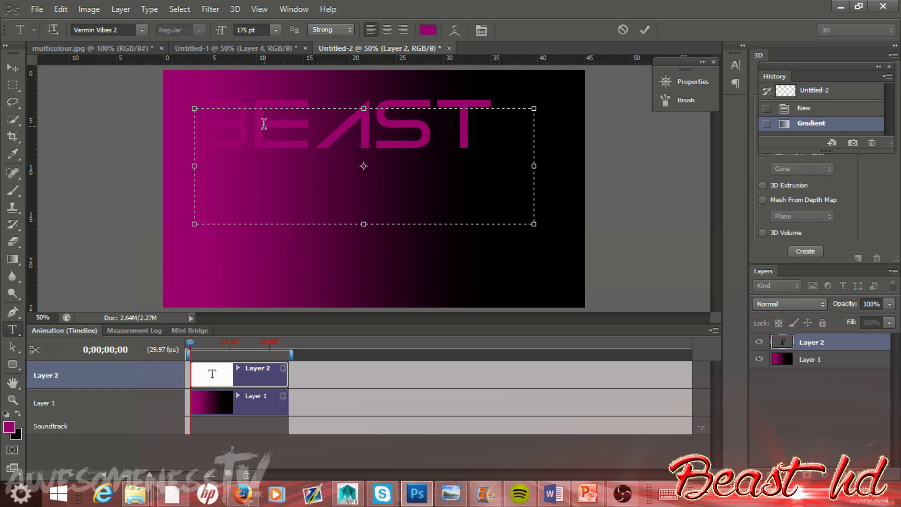
Step: Make BEAST white, centre it on the canvas, and add an empty layer above
drag(486, 133, 217, 127)
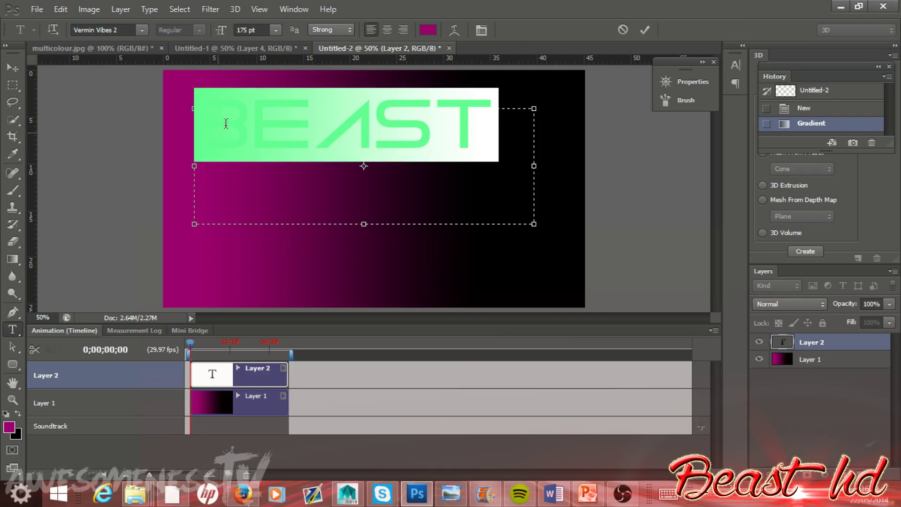
click(429, 30)
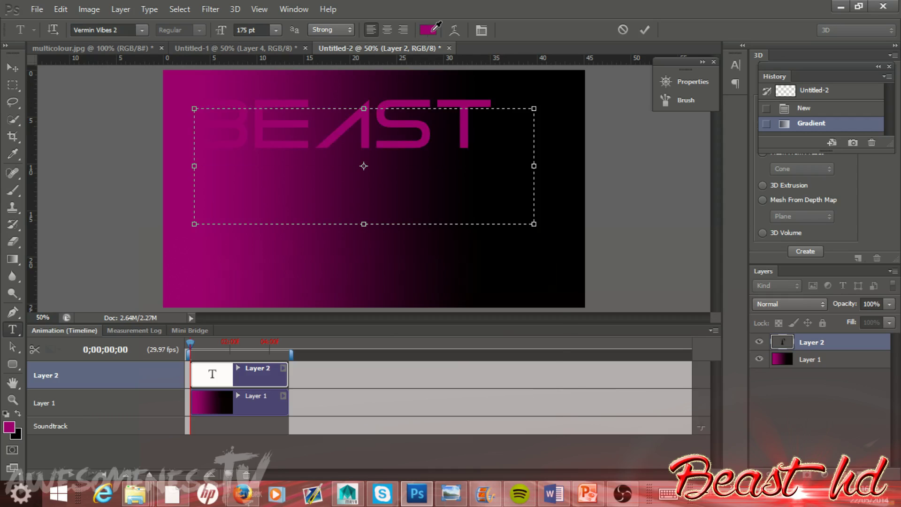
click(209, 287)
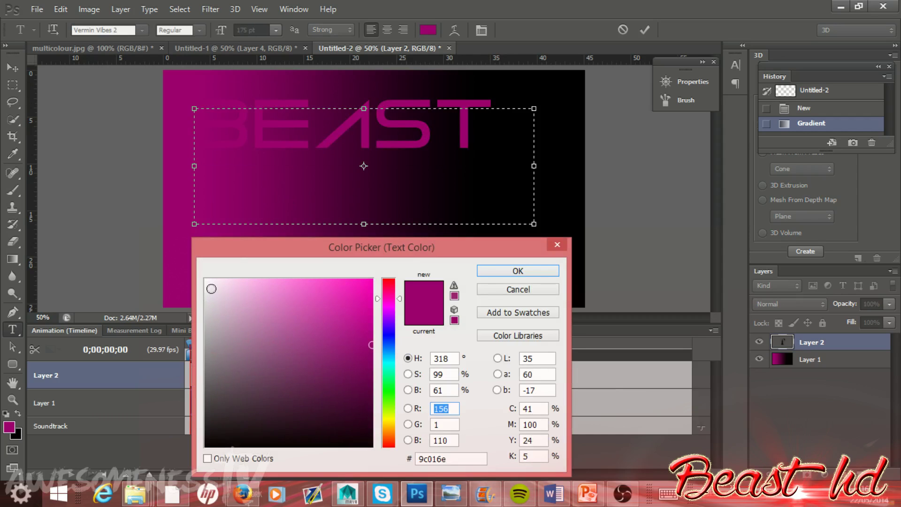
click(518, 270)
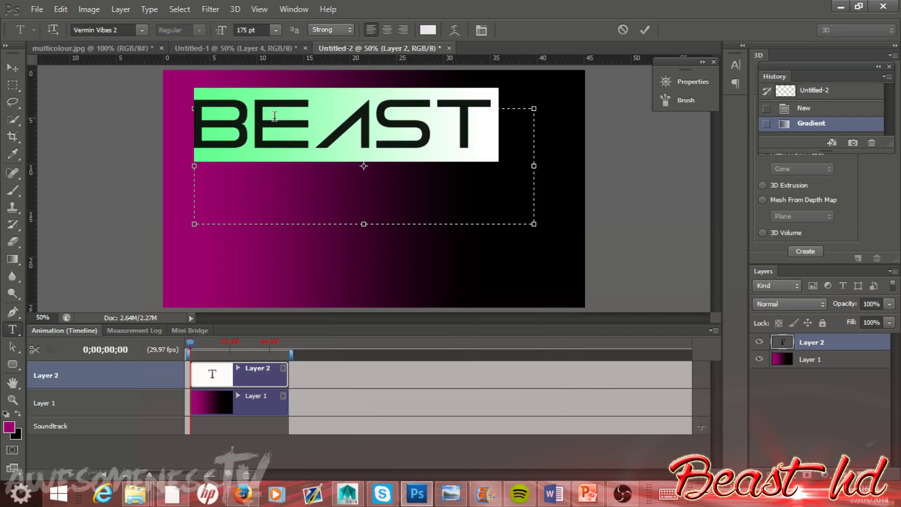
click(13, 67)
mouse_move(347, 143)
mouse_down()
mouse_move(380, 154)
mouse_move(389, 192)
mouse_up()
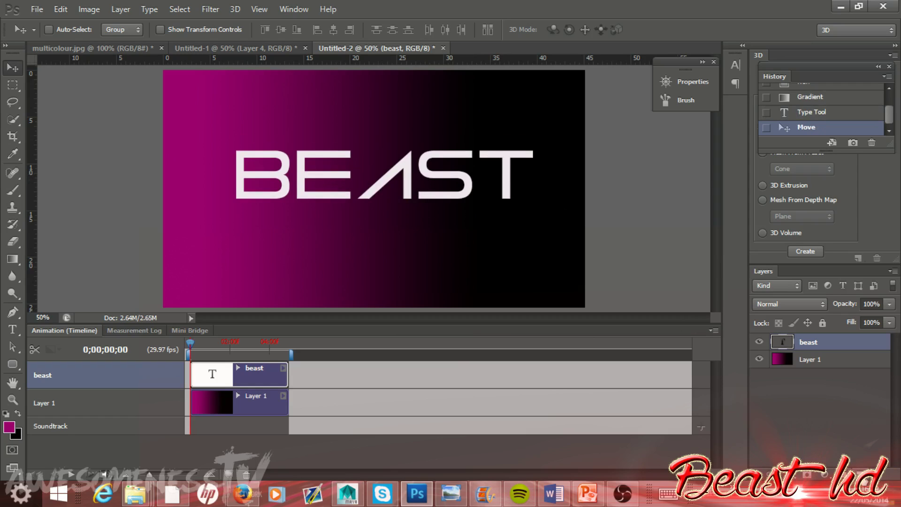
key(ctrl+shift+alt+n)
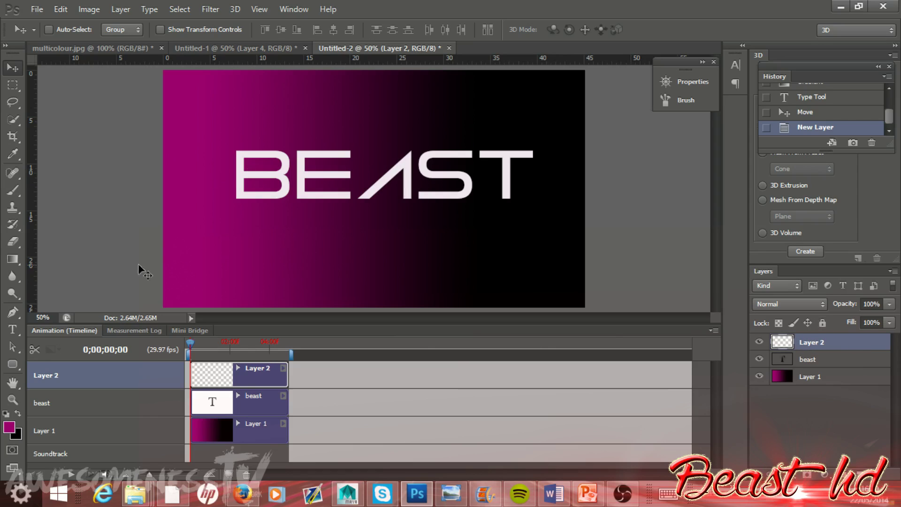
Step: Paint a blue brush stroke across the BEAST text and over the letters AST
click(12, 189)
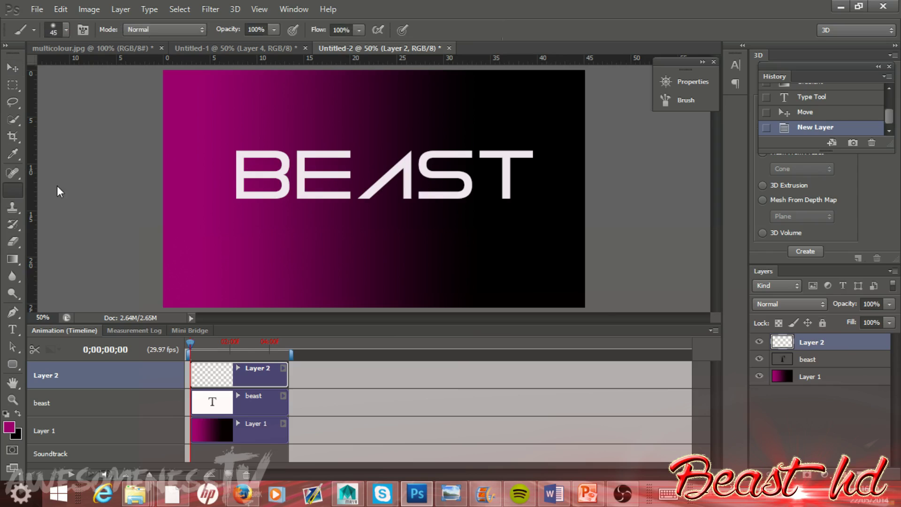
click(9, 427)
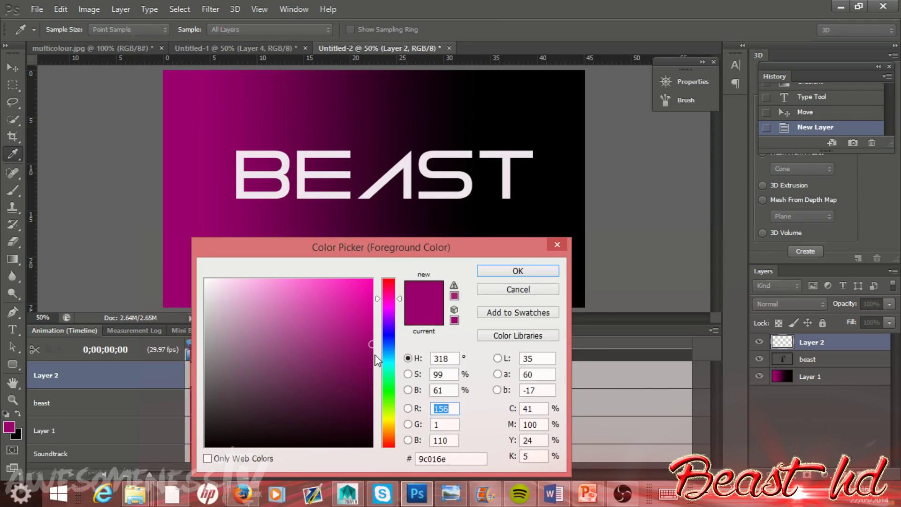
text(1)
click(518, 271)
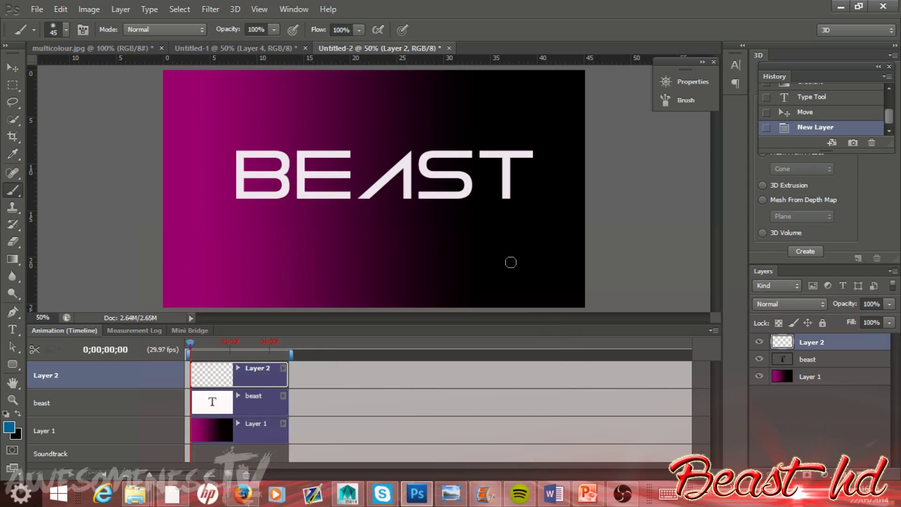
drag(225, 154, 426, 175)
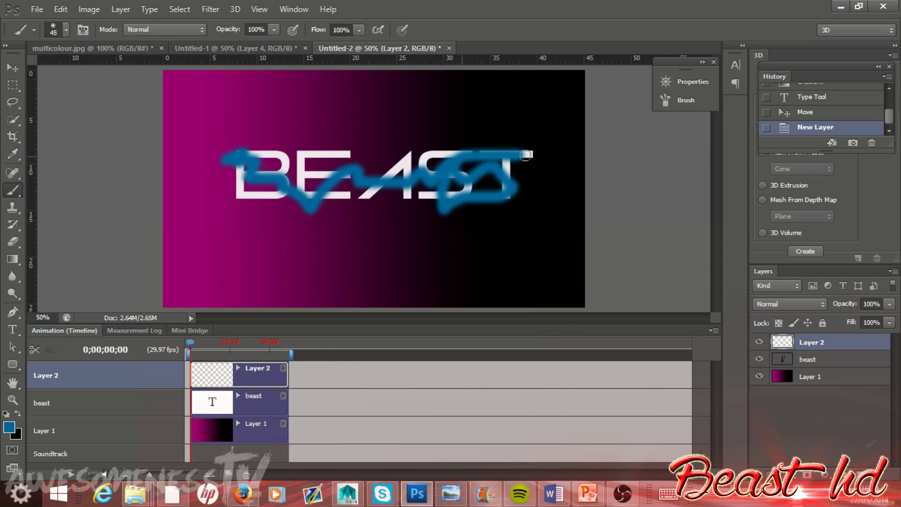
drag(426, 176, 487, 140)
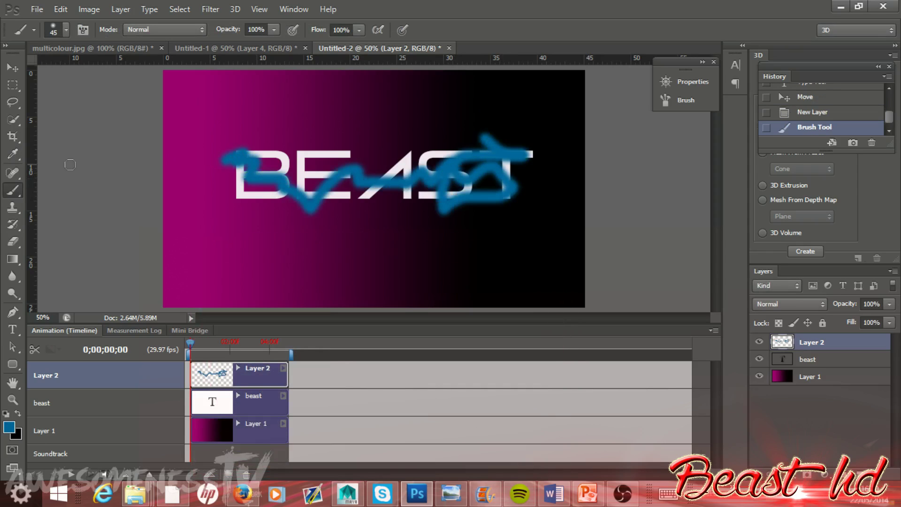
Step: Paint a bright yellow-green stroke over the BEAST letters
click(9, 428)
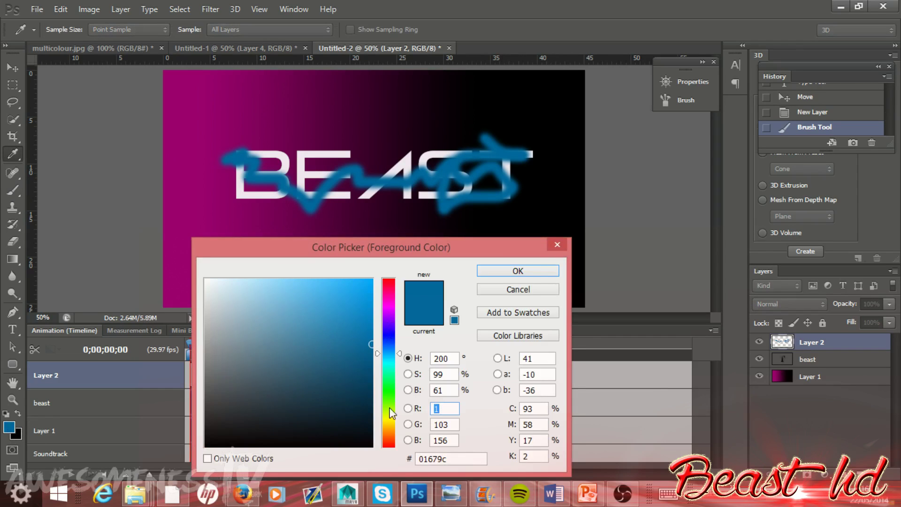
click(388, 414)
click(363, 291)
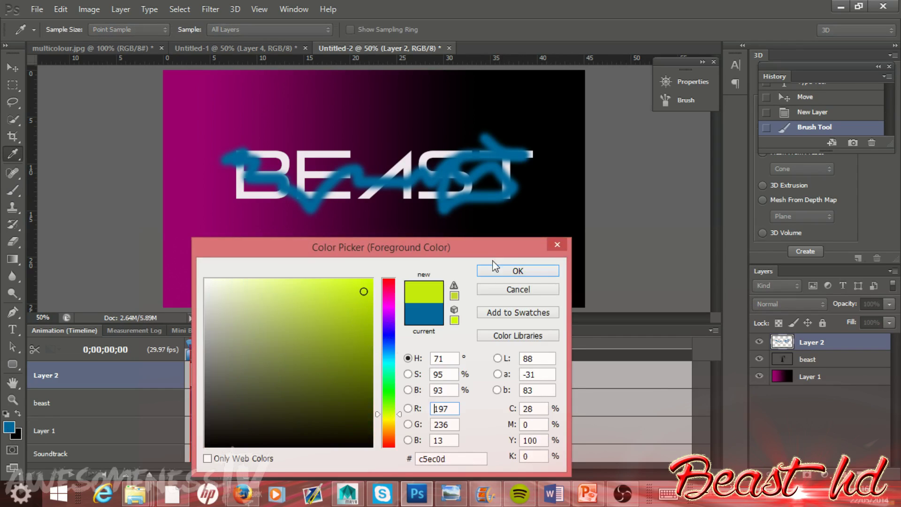
click(518, 271)
mouse_move(229, 187)
mouse_down()
mouse_move(361, 203)
mouse_move(521, 149)
mouse_up()
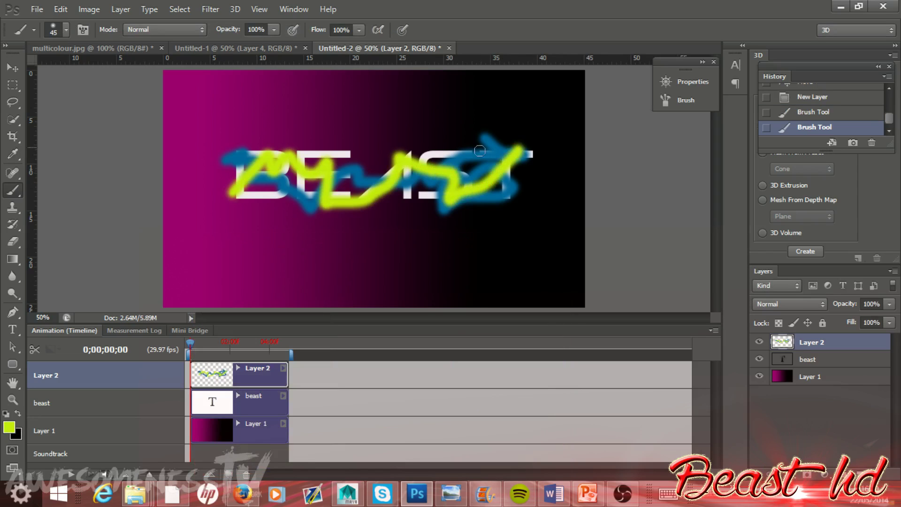
Step: Paint an orange stroke across the BEAST text
click(8, 427)
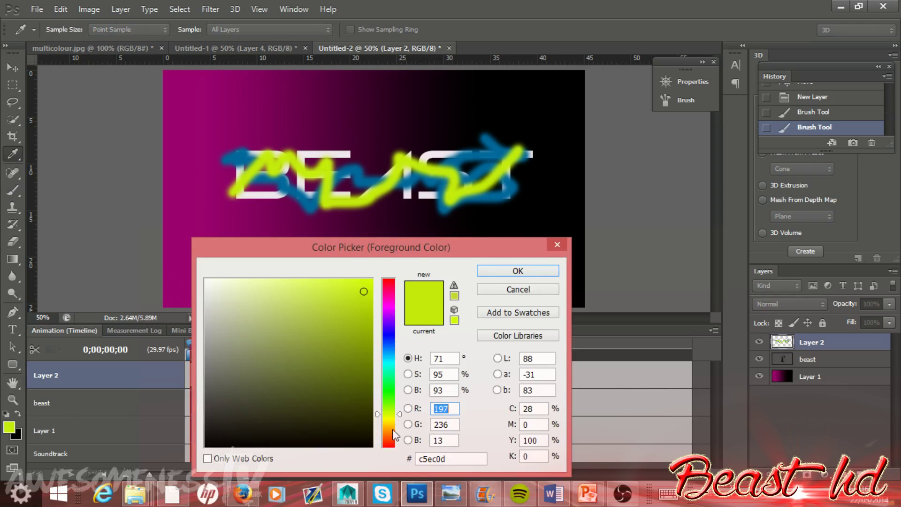
click(387, 436)
click(515, 272)
mouse_move(256, 200)
mouse_down()
mouse_move(449, 189)
mouse_move(282, 169)
mouse_up()
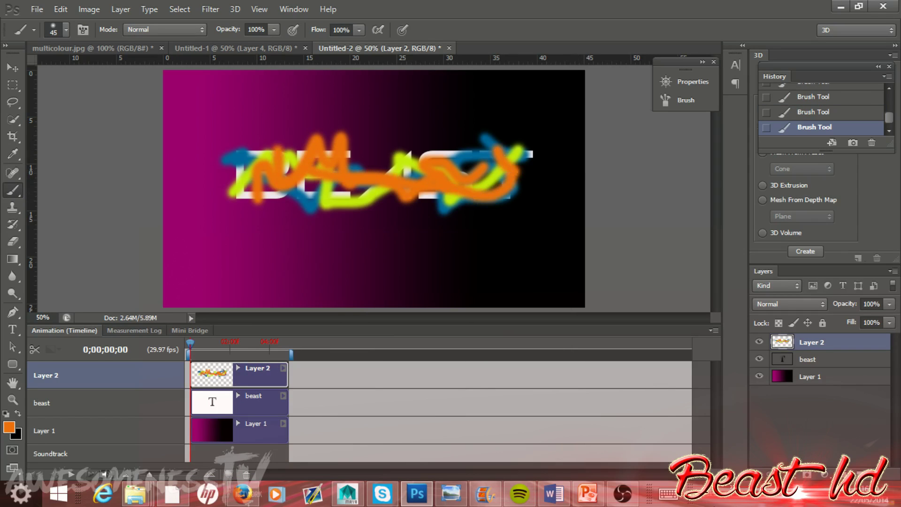
click(12, 68)
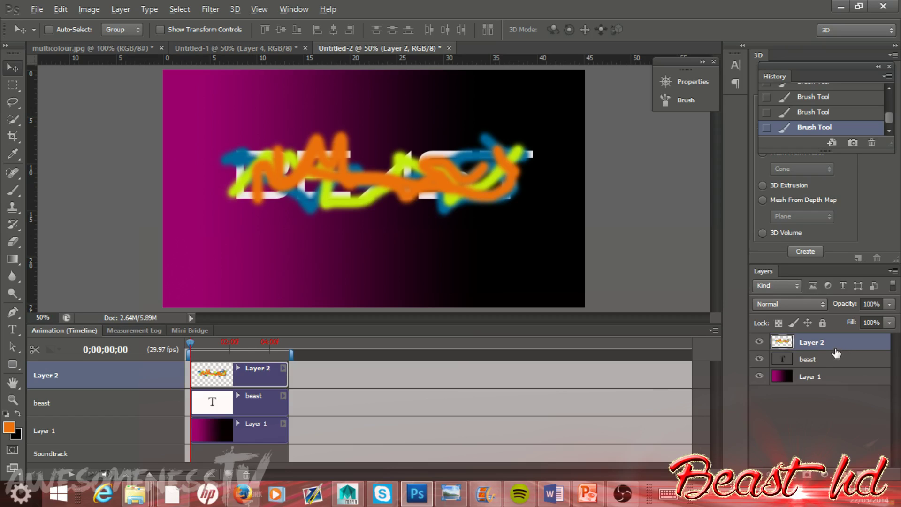
Step: Clip the scribble layer to the beast text layer as a clipping mask
drag(836, 354, 833, 348)
alt+click(835, 346)
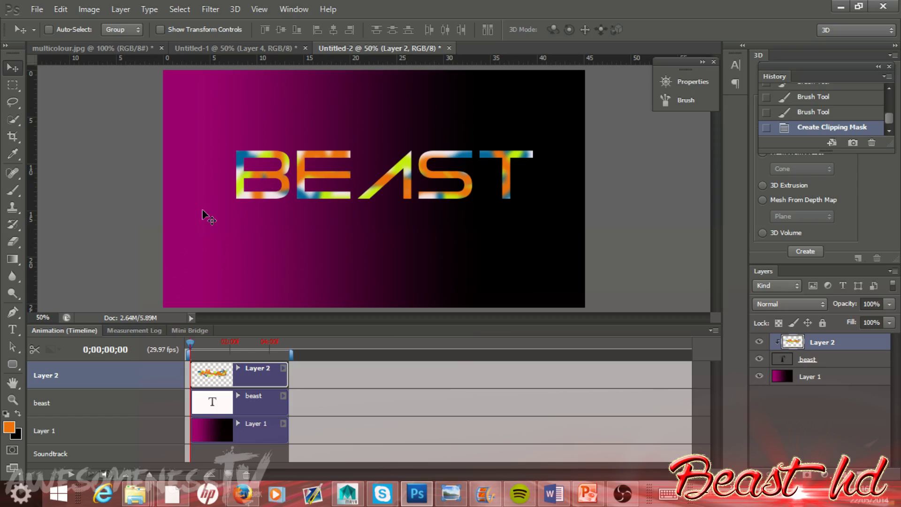
click(11, 188)
Step: Paint green strokes inside the B, E and A letters
click(9, 428)
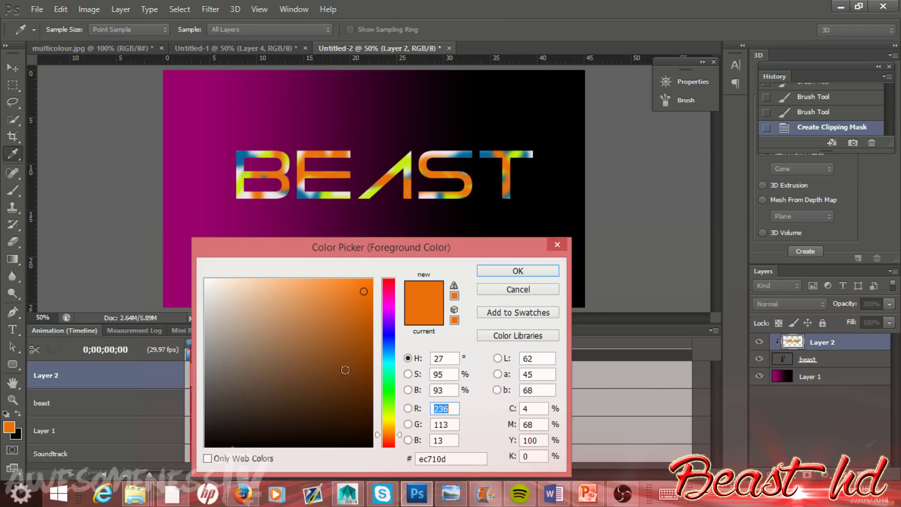
click(390, 389)
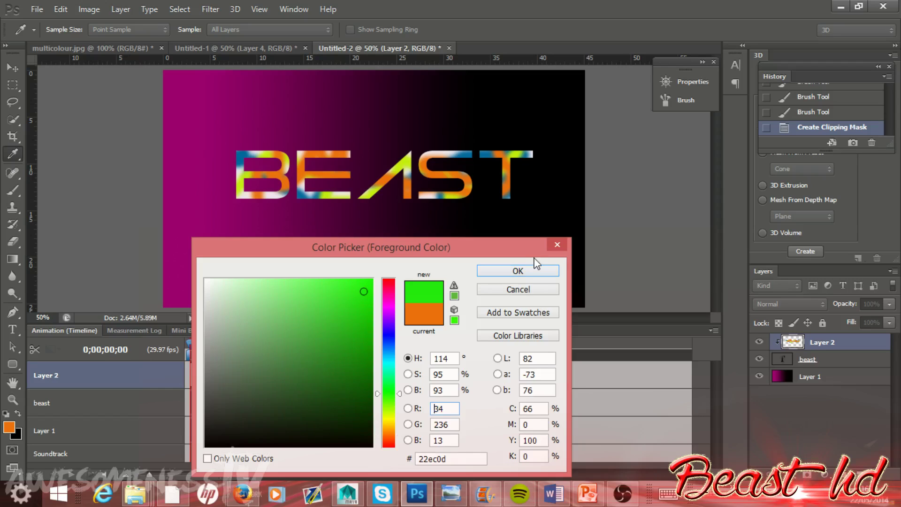
click(519, 269)
drag(239, 194, 280, 195)
click(304, 187)
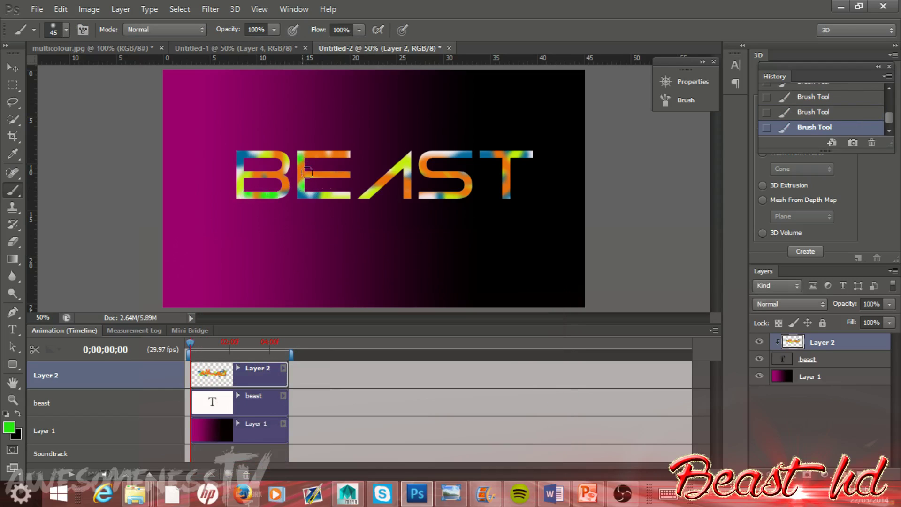
mouse_move(323, 170)
mouse_down()
mouse_move(380, 186)
mouse_move(407, 172)
mouse_up()
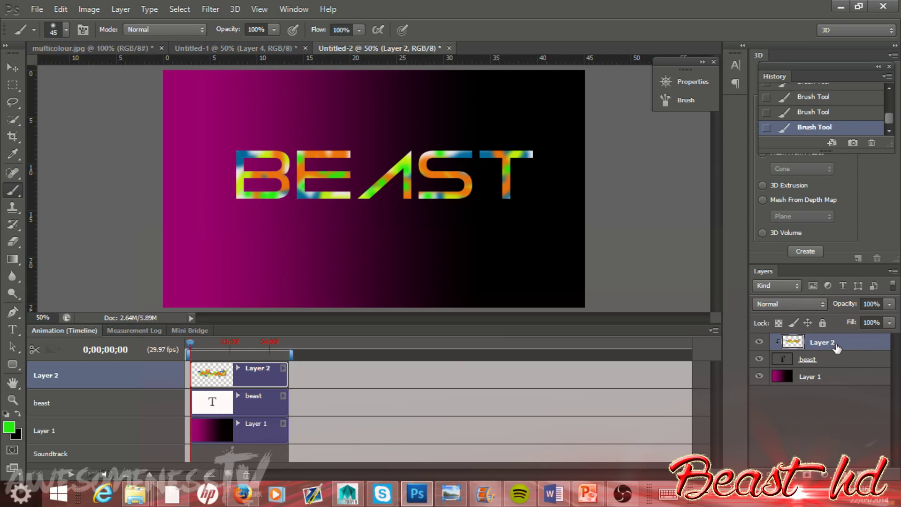
key(Delete)
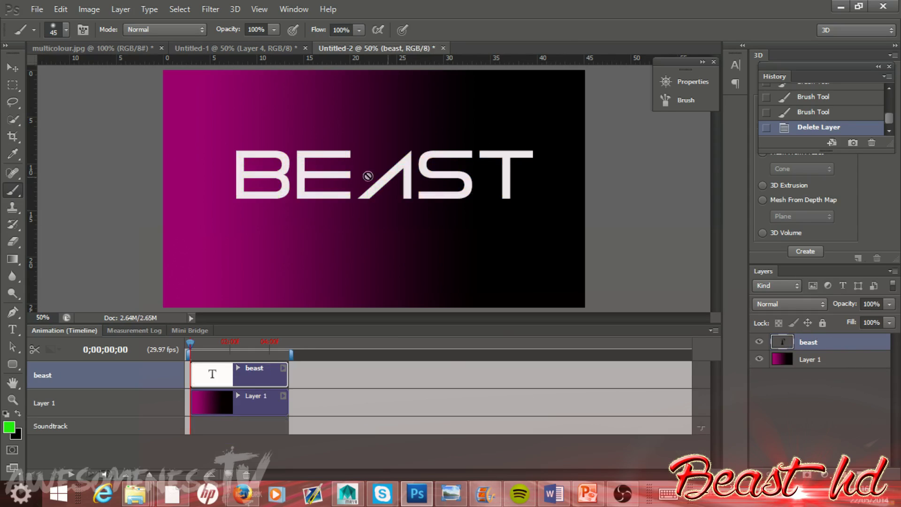
Step: Convert the multicolour.jpg Background into an editable Layer 0
click(89, 49)
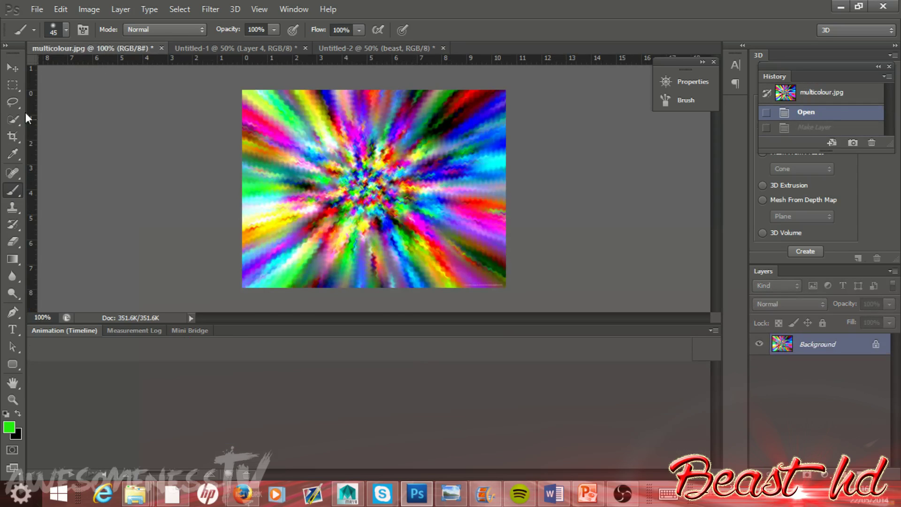
click(11, 70)
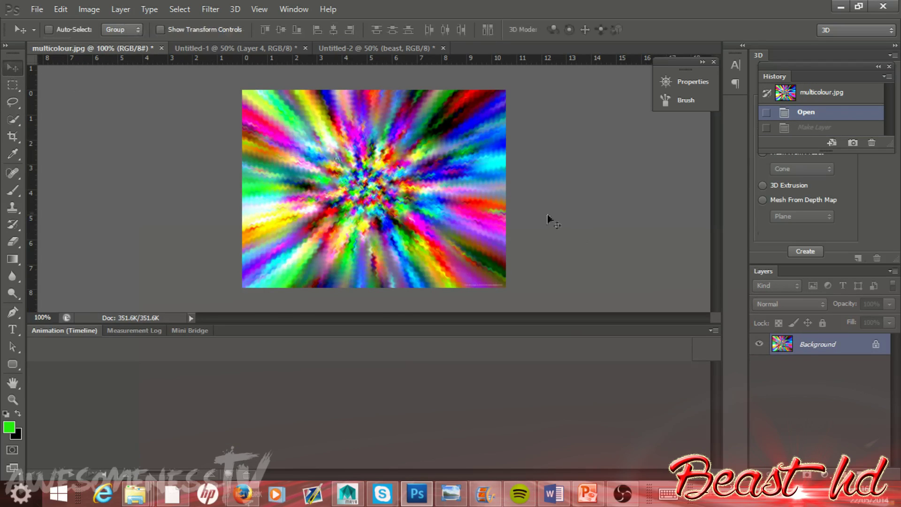
double_click(828, 349)
click(561, 155)
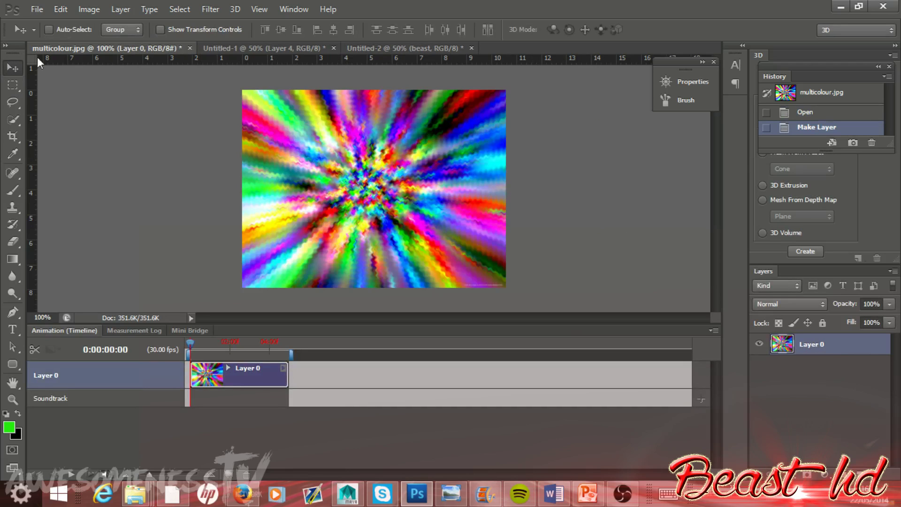
Step: Copy the multicolour image into Untitled-2 and Free Transform it wider across BEAST
drag(349, 183, 414, 52)
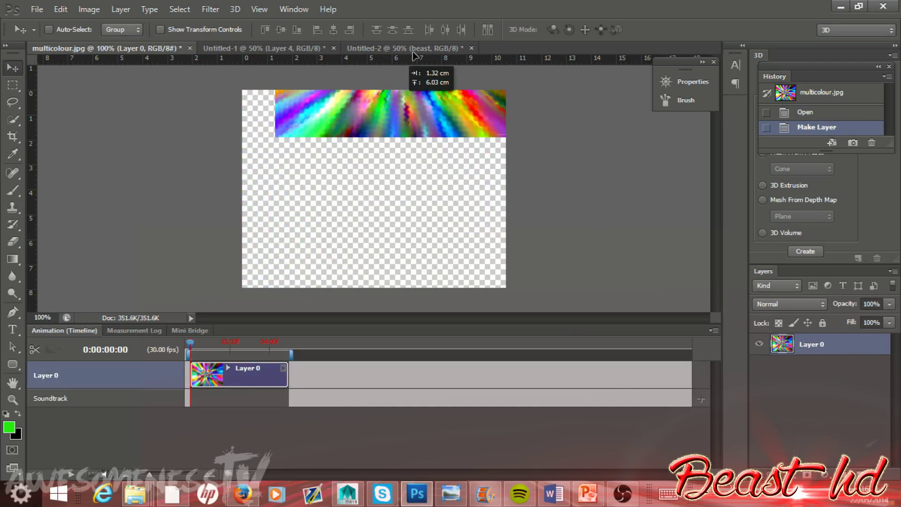
mouse_move(414, 48)
mouse_down()
mouse_move(405, 182)
mouse_move(277, 188)
mouse_up()
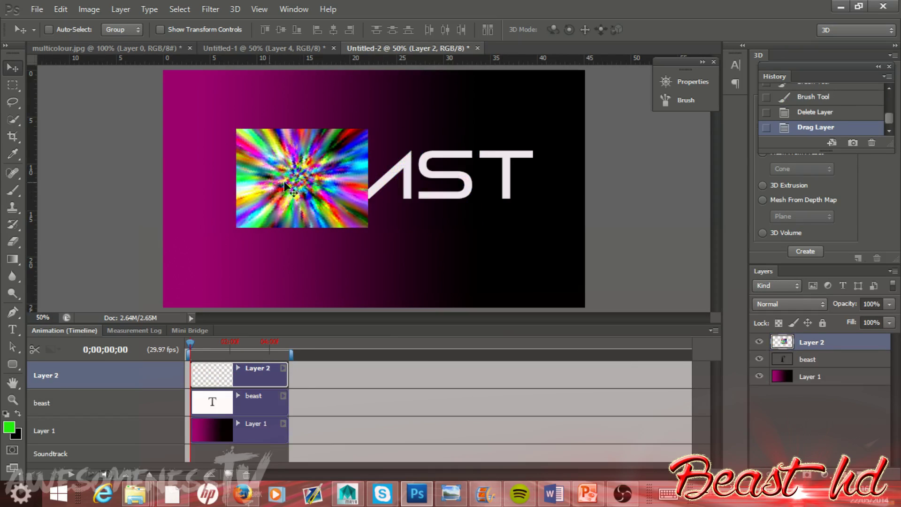
key(ctrl+t)
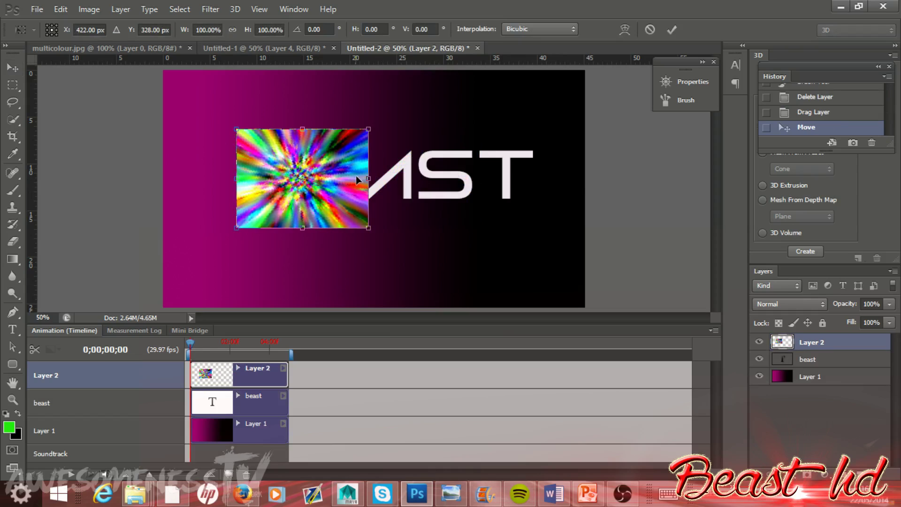
drag(435, 179, 551, 180)
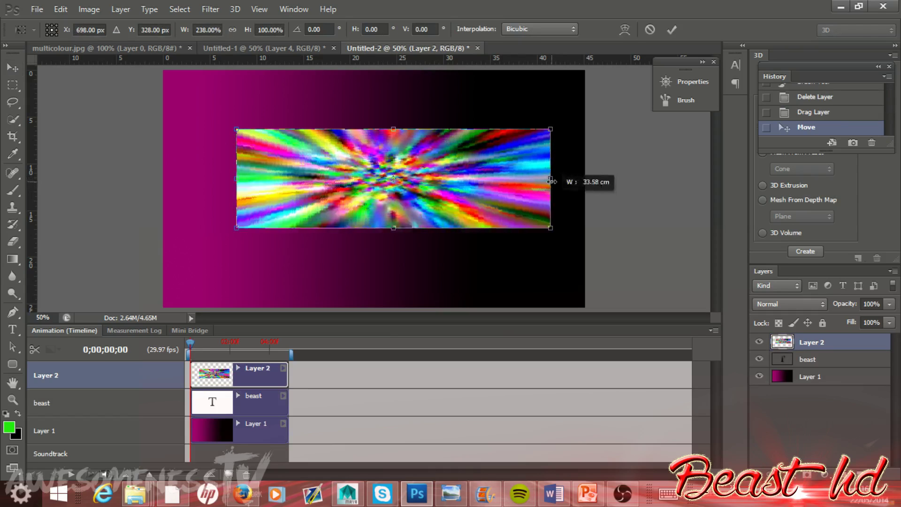
click(674, 32)
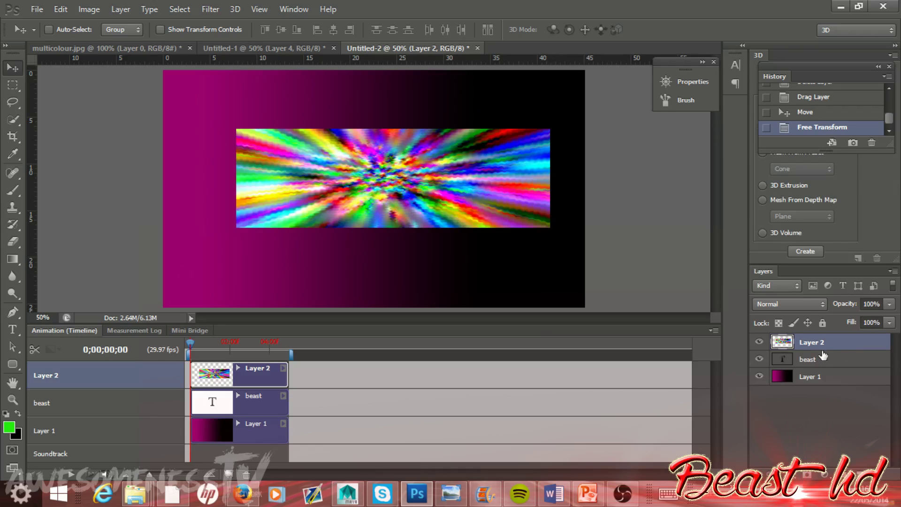
Step: Clip the multicolour Layer 2 to the beast text layer for rainbow-filled letters
drag(824, 360, 826, 344)
alt+click(825, 346)
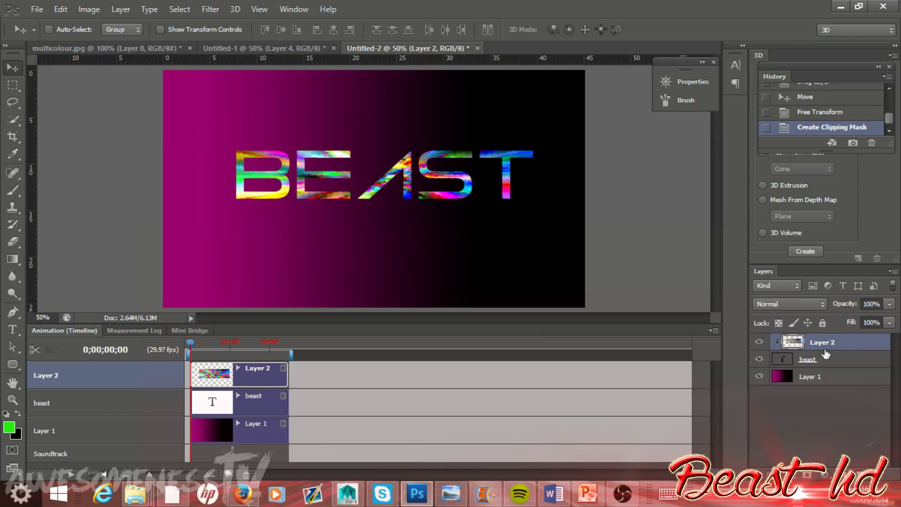